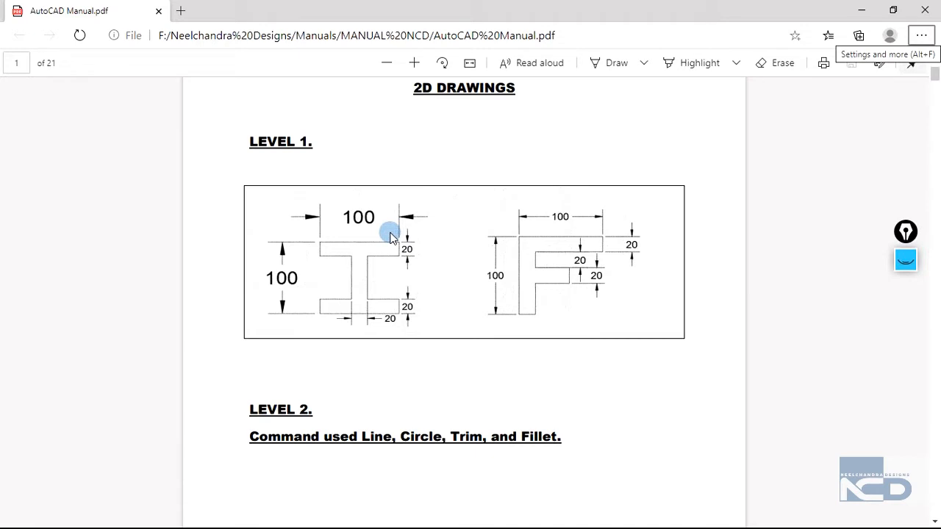
- Switch to AutoCAD and draw a 100-unit horizontal line from 0,0 toward positive X with Ortho turned on
key("alt+Tab")
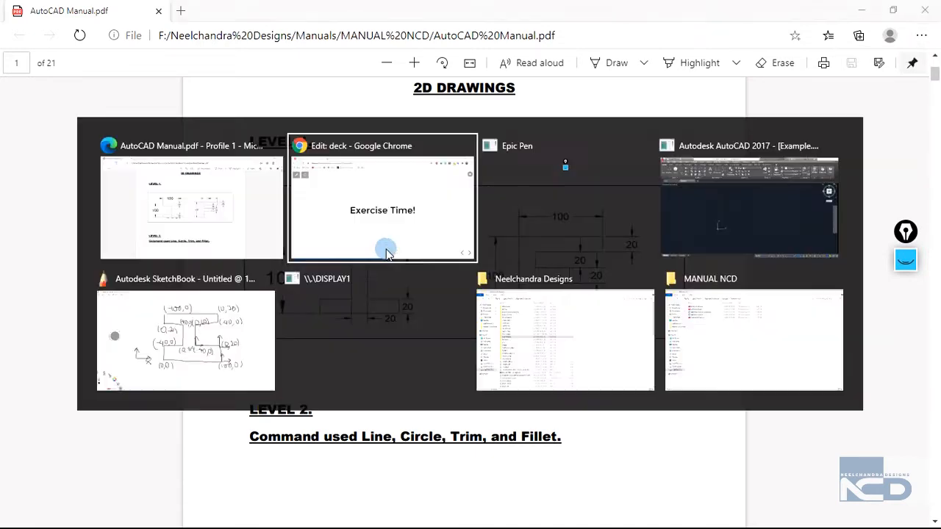
key("alt+Tab")
key("alt+Tab")
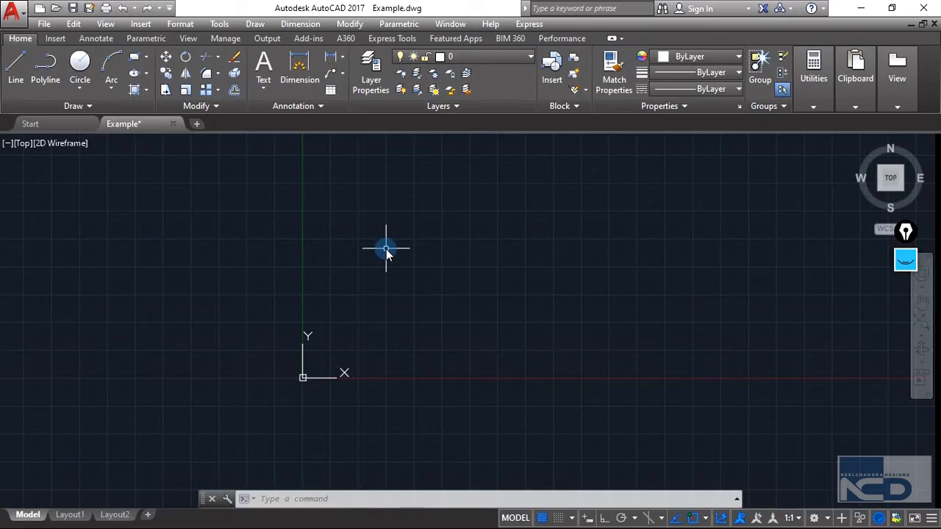
left_click(16, 65)
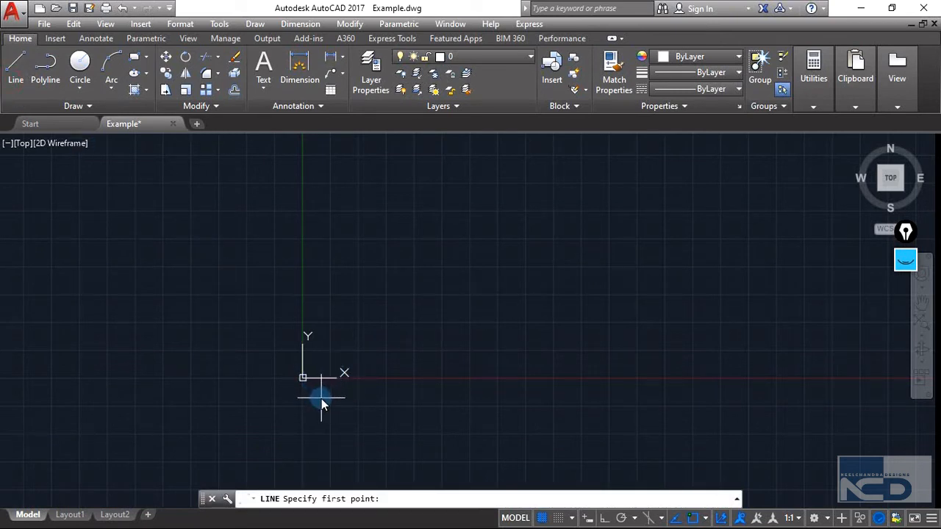
type("0,0")
key("Return")
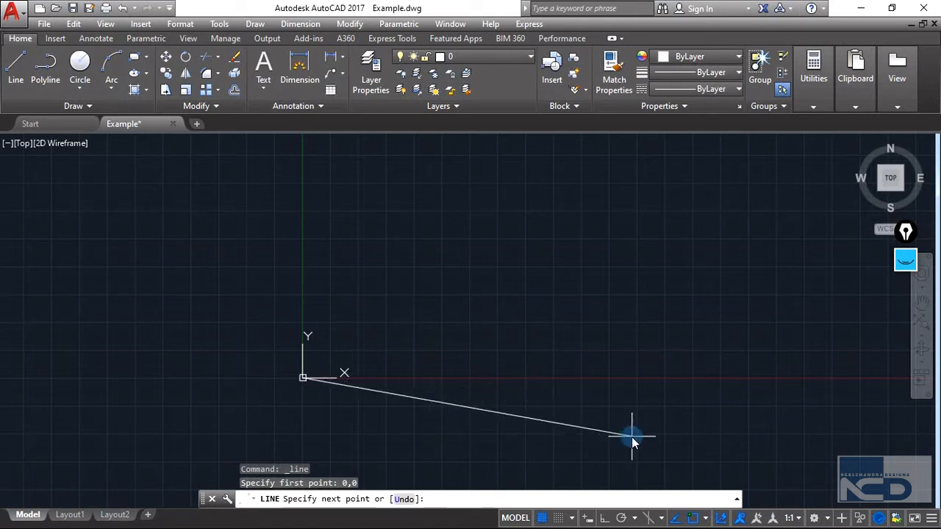
left_click(604, 519)
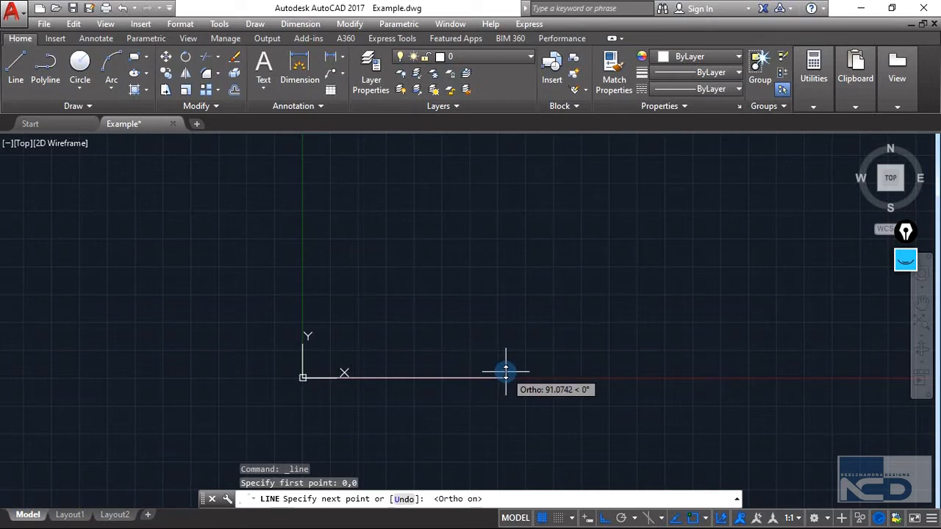
type("100")
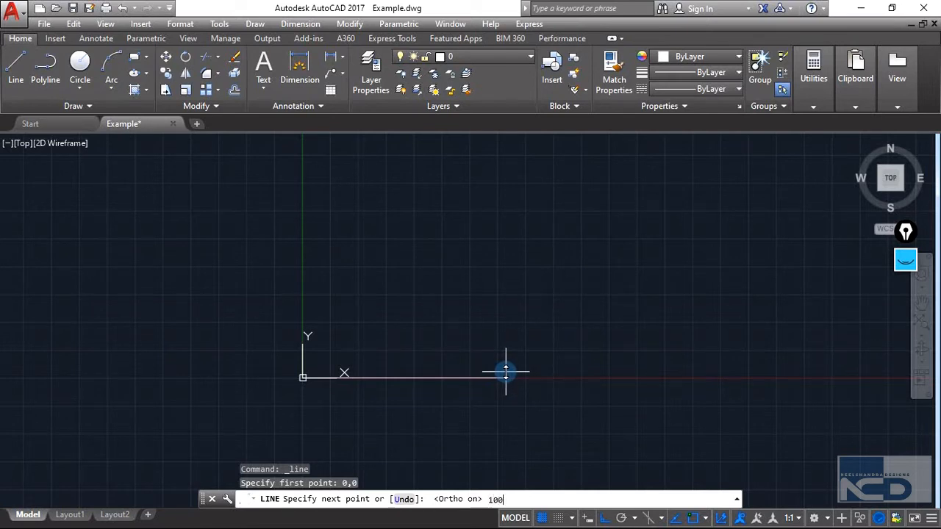
key("Return")
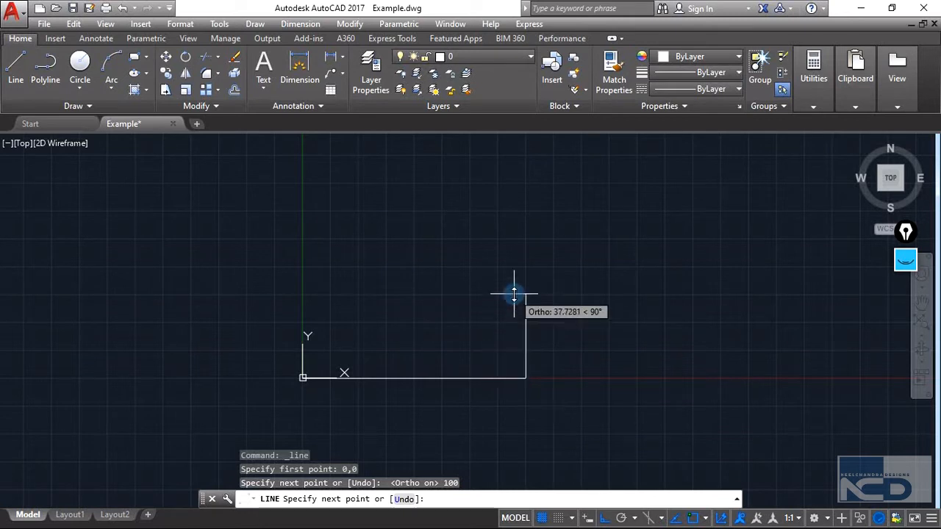
- Continue the I outline with segments 20 units up, 40 units left and 60 units up
type("20")
key("Return")
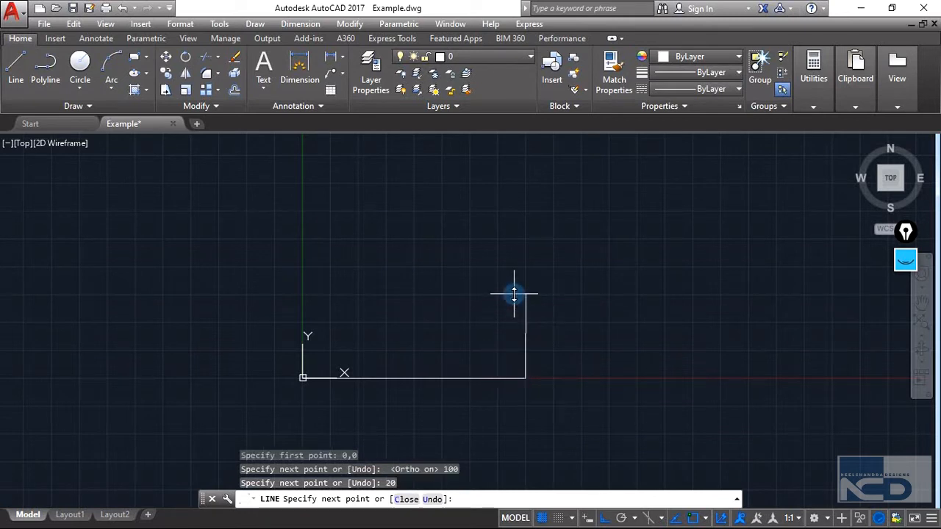
type("40")
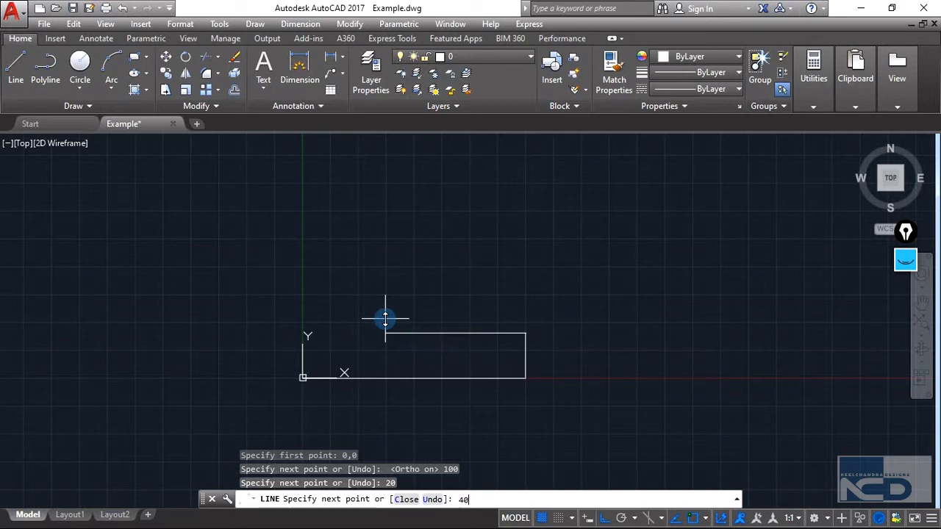
key("Return")
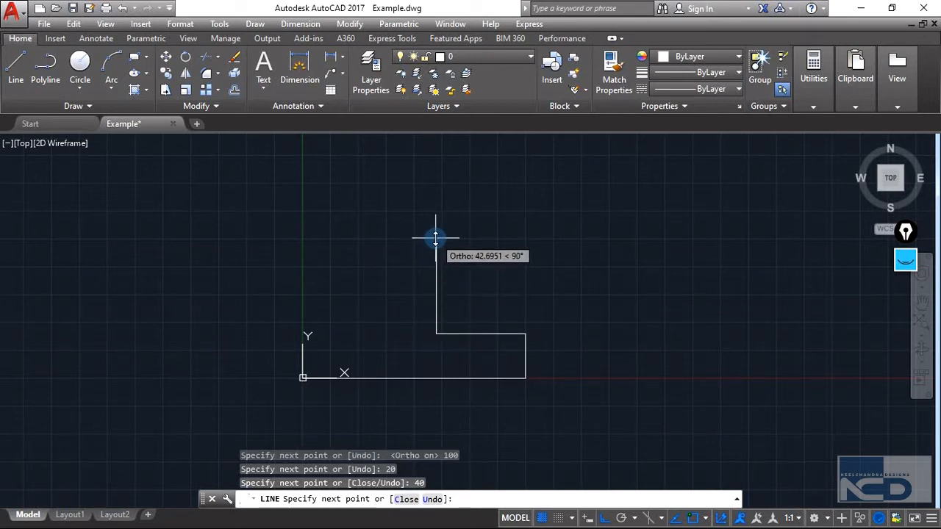
type("60")
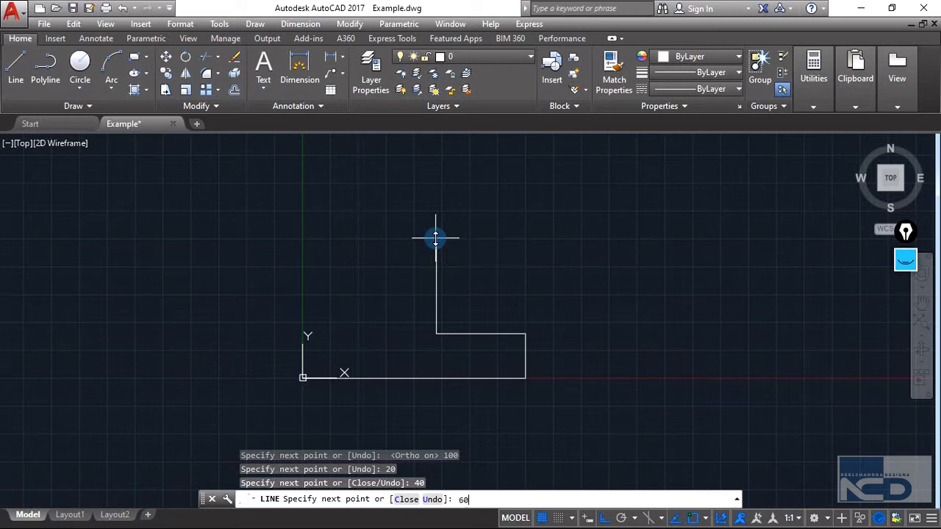
key("Return")
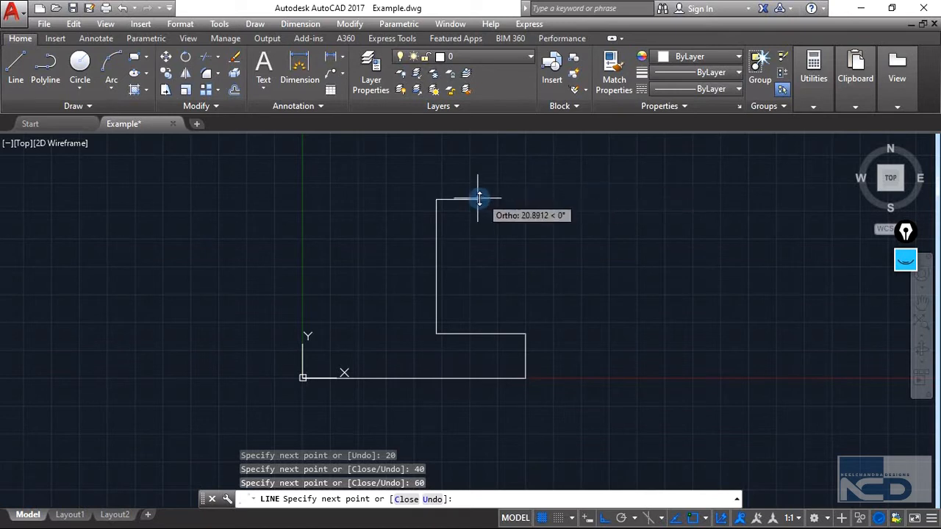
type("40")
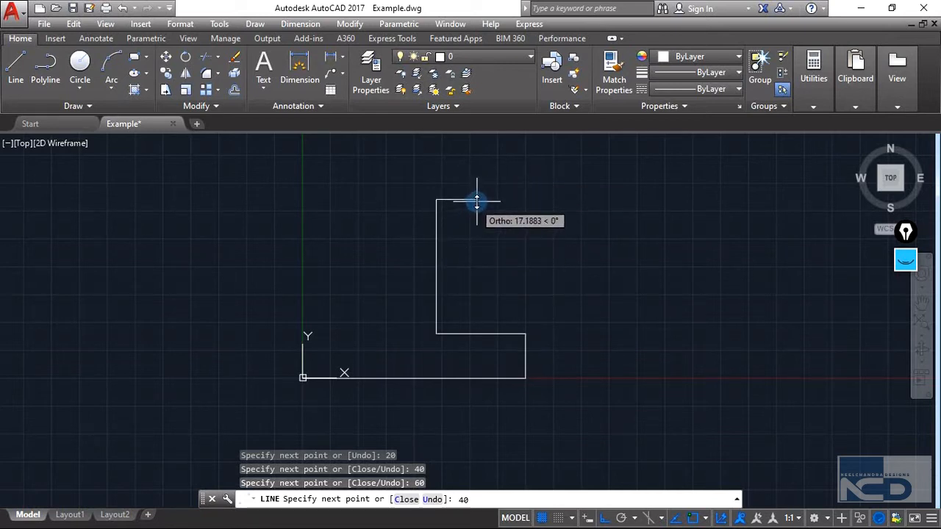
key("BackSpace")
key("BackSpace")
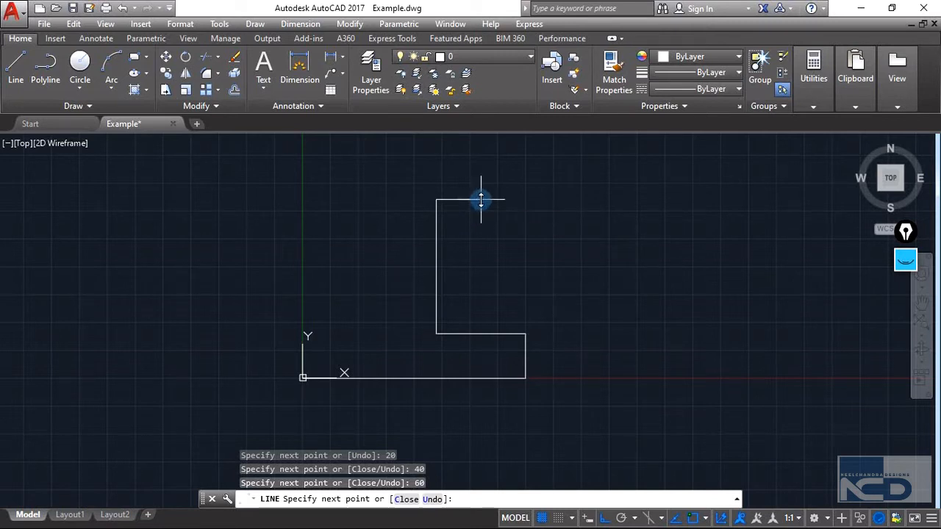
left_click(480, 200)
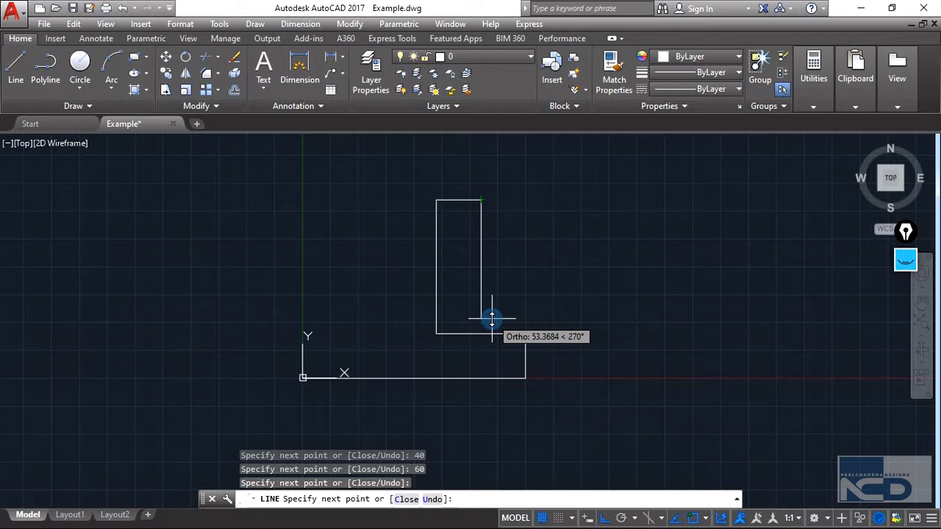
key("ctrl+z")
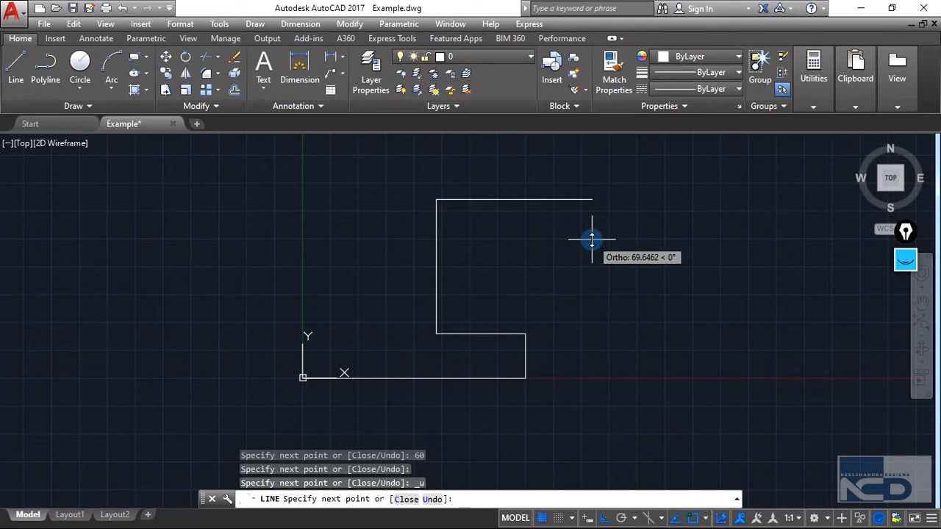
- Outline the I's upper flange with segments 40 units right, 20 up, 100 left and 20 down
type("40")
key("Return")
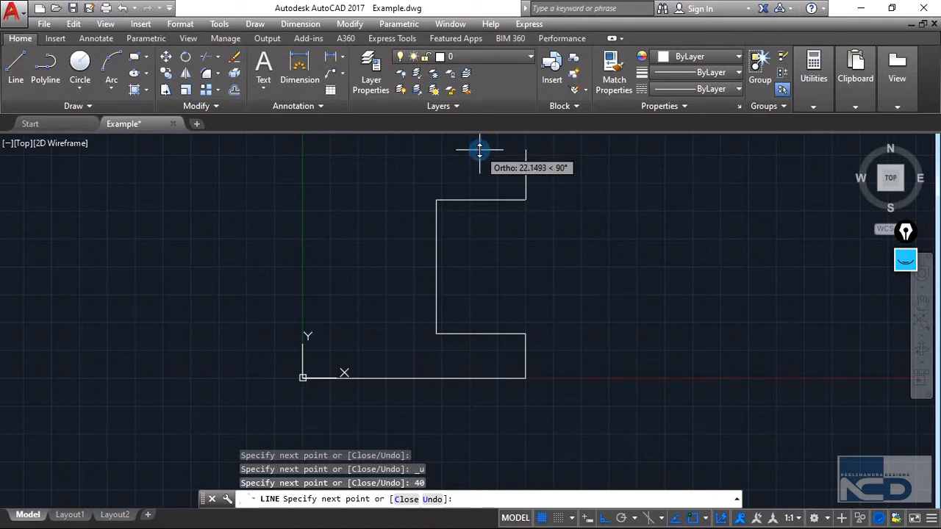
type("20")
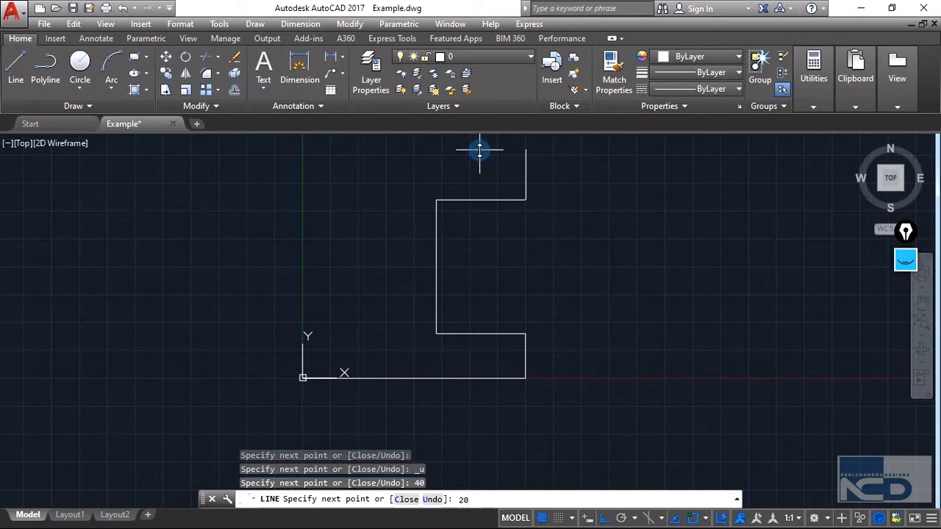
key("Return")
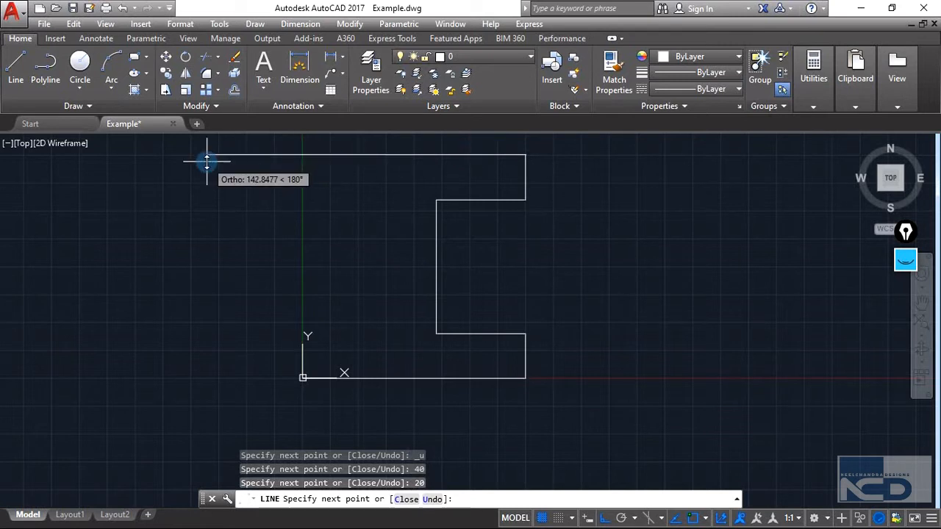
type("100")
key("Return")
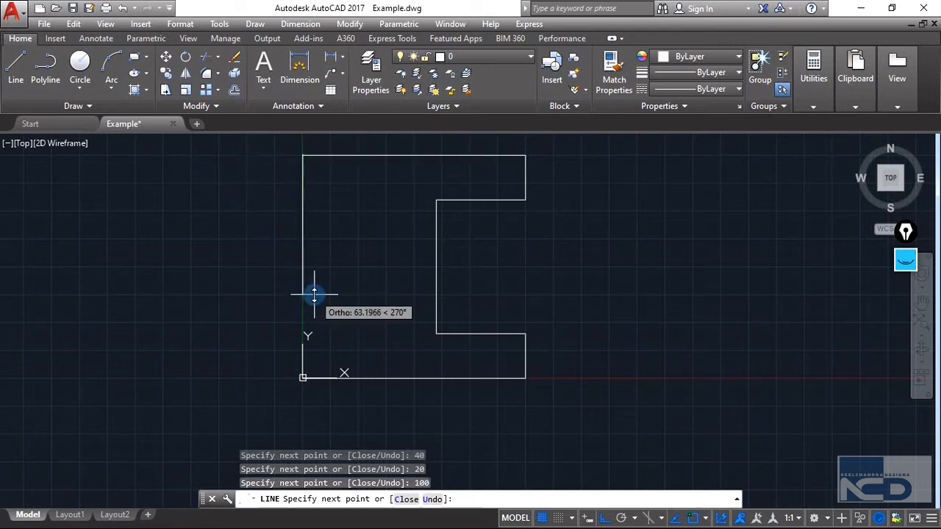
type("20")
key("Return")
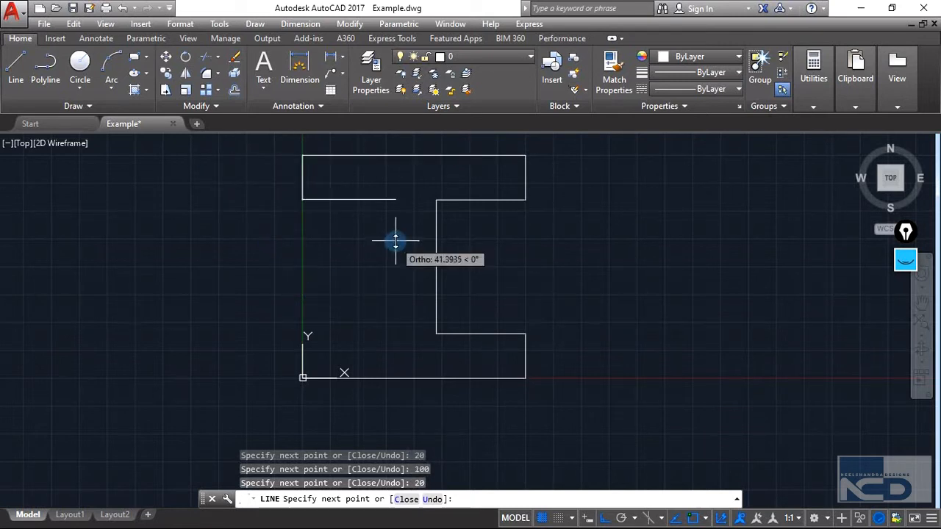
- Complete the I outline with segments 40 units right, 60 down and 40 left, close it at 0,0 and end the line
type("40")
key("Return")
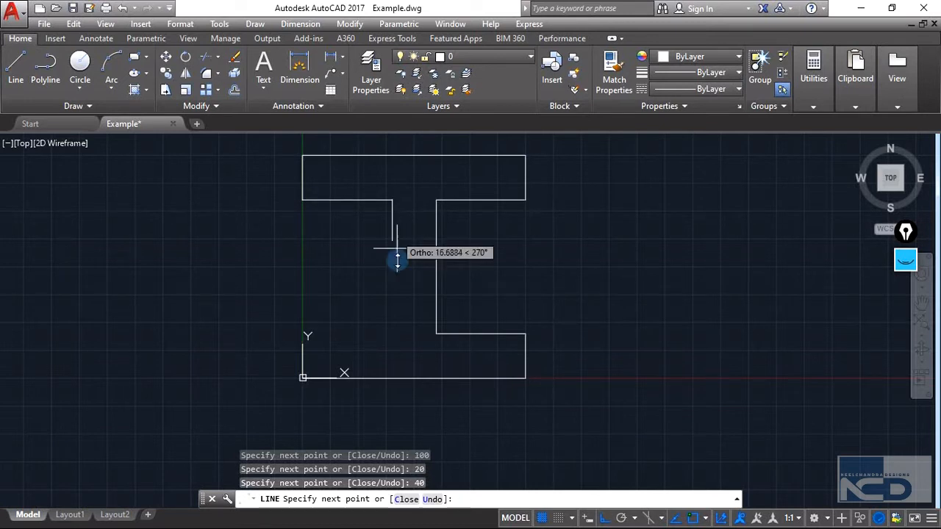
type("60")
key("Return")
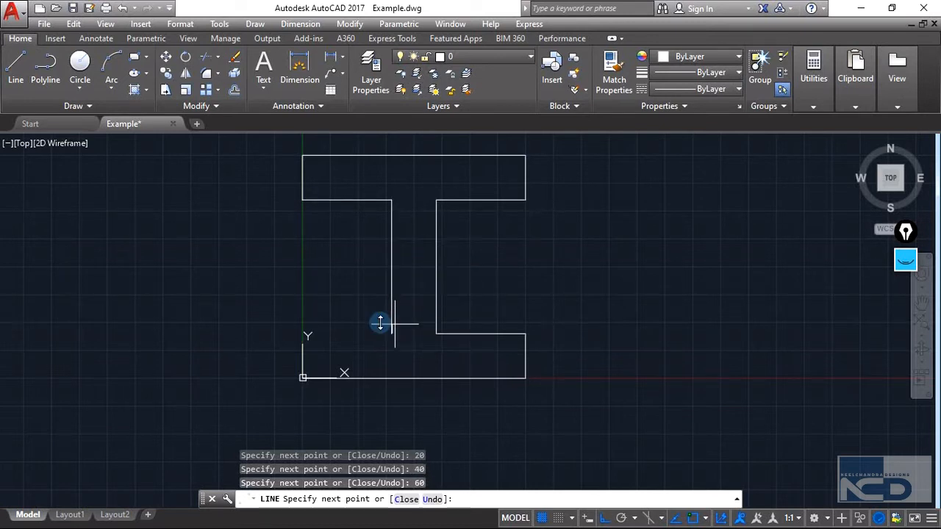
type("40")
key("Return")
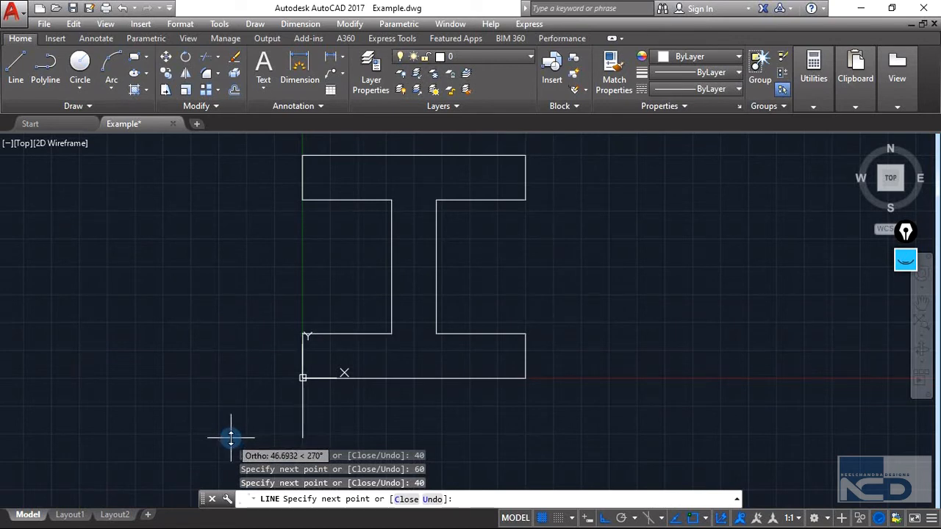
type("0,0")
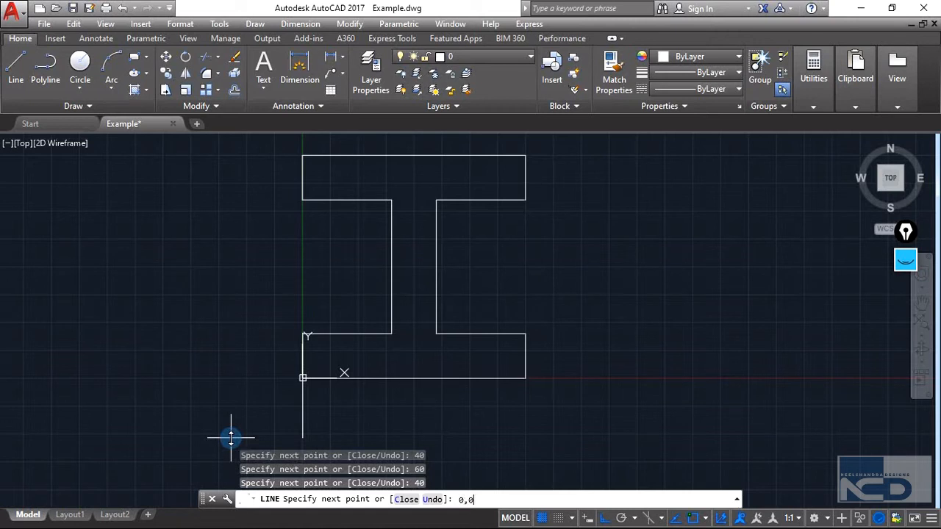
key("Return")
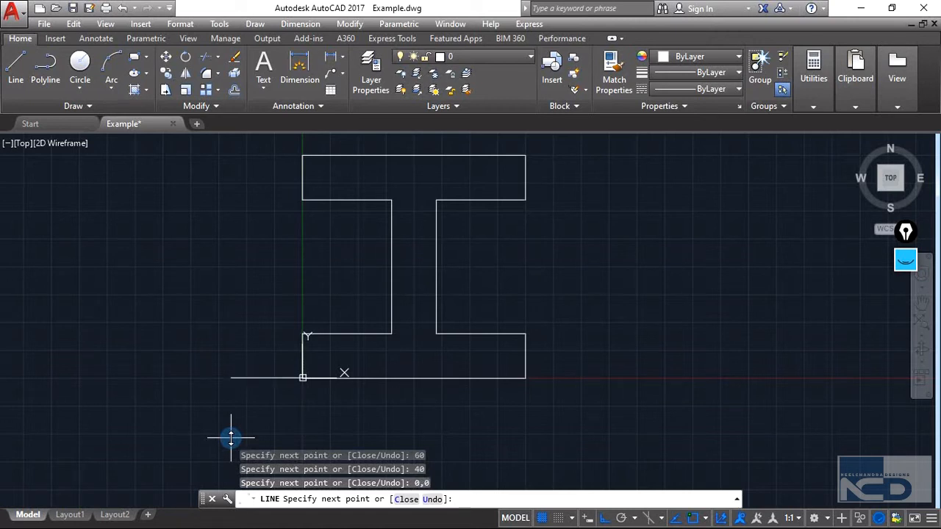
key("Escape")
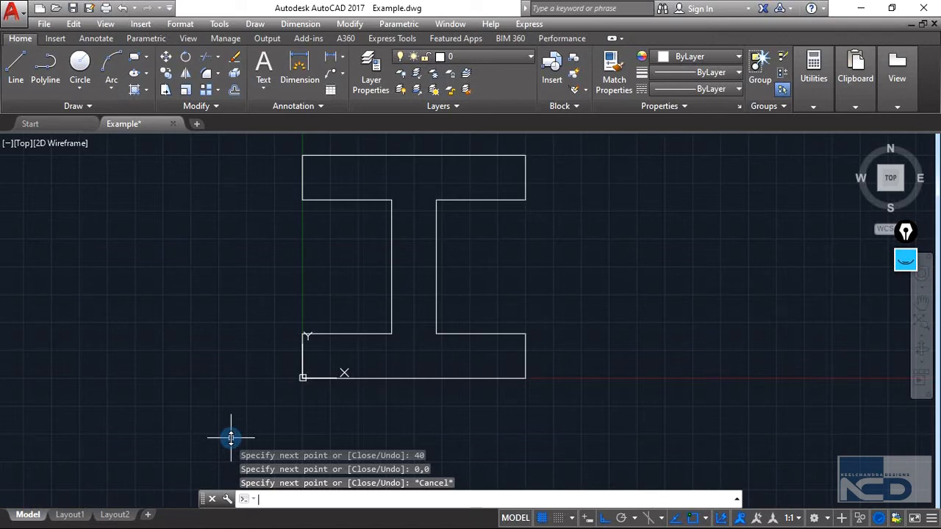
- Switch to the AutoCAD Manual PDF, show the Epic Pen annotation tools and clear the old pen marks
key("alt+Tab")
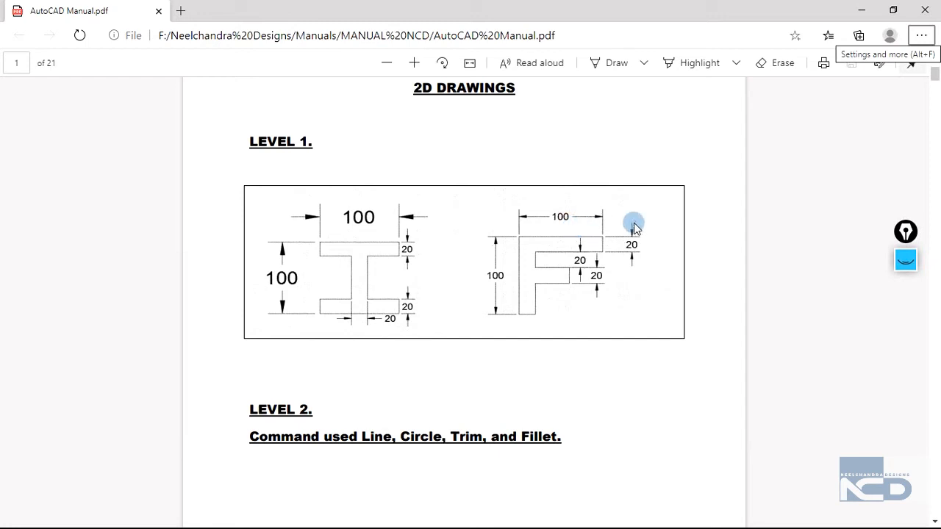
left_click(906, 266)
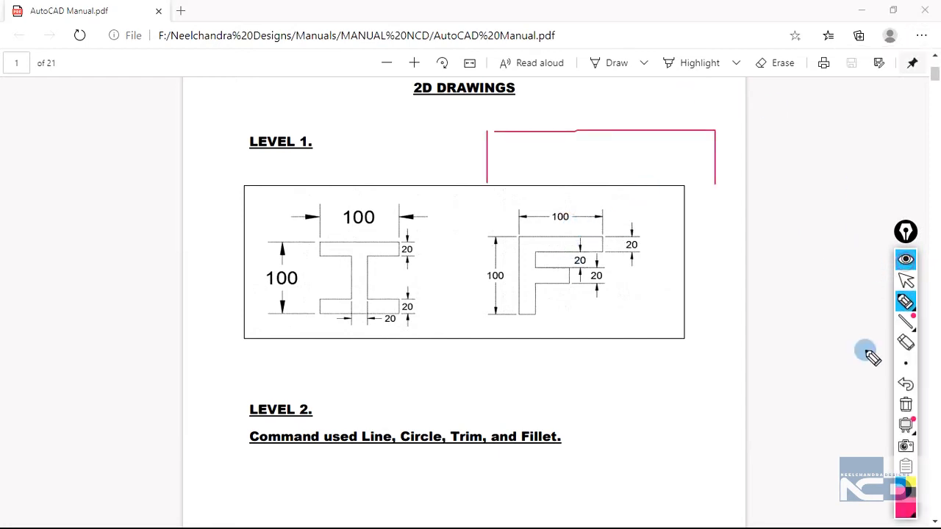
left_click(905, 404)
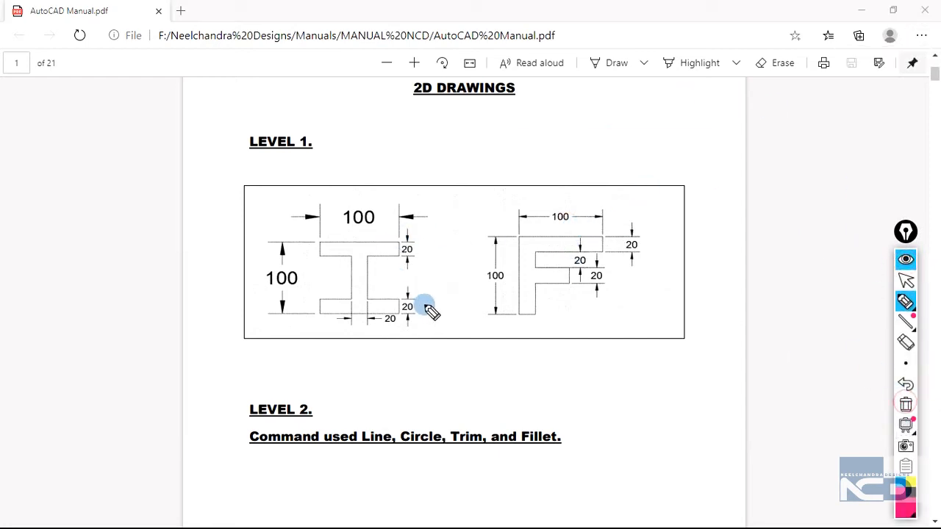
- Draw a thick vertical pen stroke below the I drawing and set the pen to its thinnest size
scroll(451, 276, "up", 4)
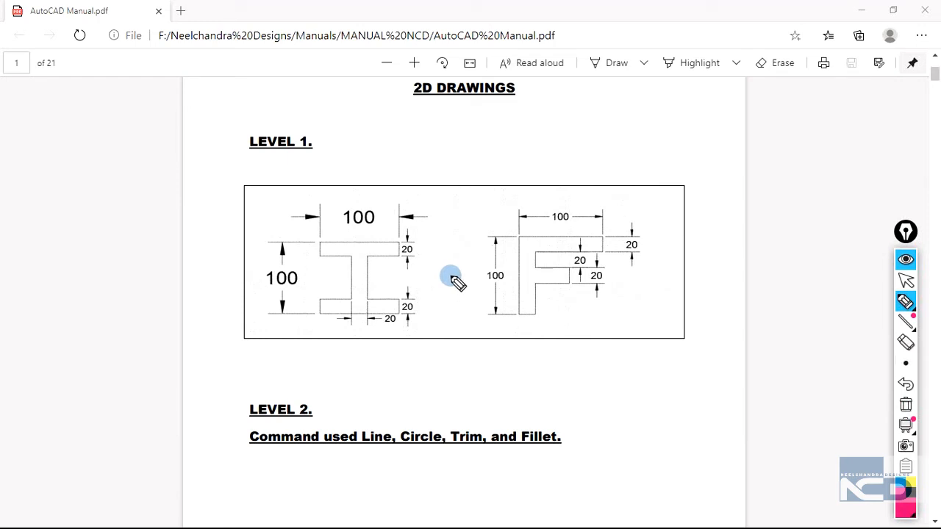
left_click_drag(418, 338, 417, 418)
left_click(906, 363)
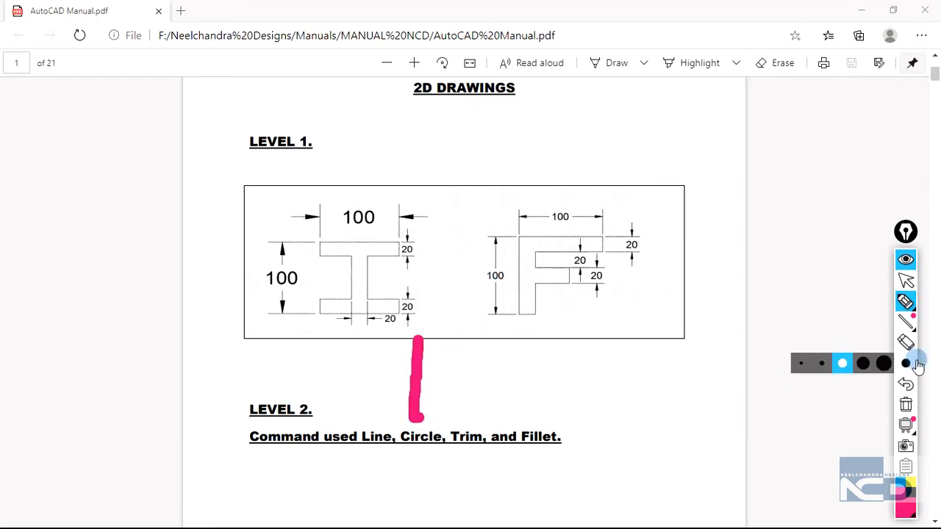
left_click(803, 366)
- Sketch an E-shaped outline over and below the F drawing, mark its lowest arm 20, and add vertical double-headed and rightward arrows
mouse_move(504, 339)
left_mouse_down()
mouse_move(502, 410)
mouse_move(610, 427)
mouse_move(587, 406)
mouse_move(531, 389)
mouse_move(590, 382)
mouse_move(608, 356)
mouse_move(542, 351)
mouse_move(541, 319)
mouse_move(605, 315)
mouse_move(550, 264)
mouse_move(509, 300)
mouse_move(502, 339)
left_mouse_up()
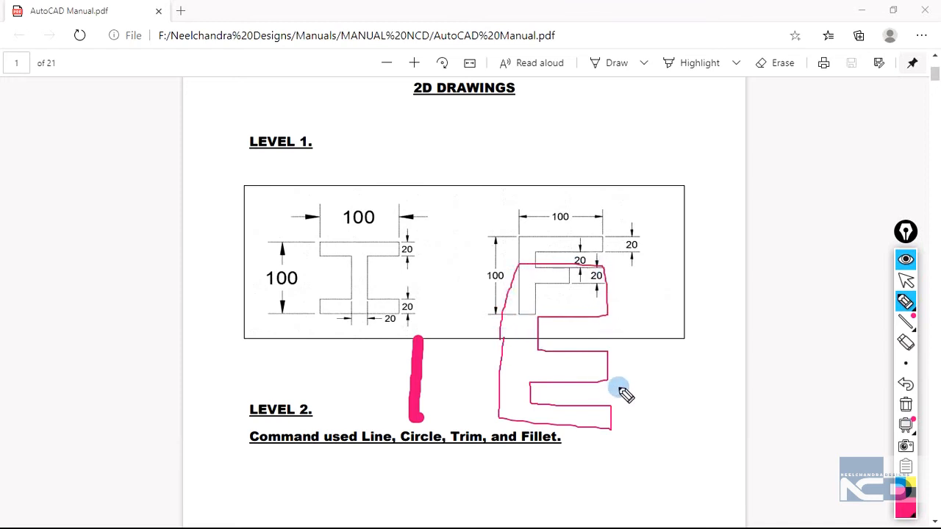
mouse_move(630, 401)
left_mouse_down()
mouse_move(636, 428)
mouse_move(668, 422)
left_mouse_up()
mouse_move(454, 260)
left_mouse_down()
mouse_move(457, 401)
mouse_move(452, 395)
mouse_move(466, 390)
left_mouse_up()
left_click_drag(447, 264, 462, 263)
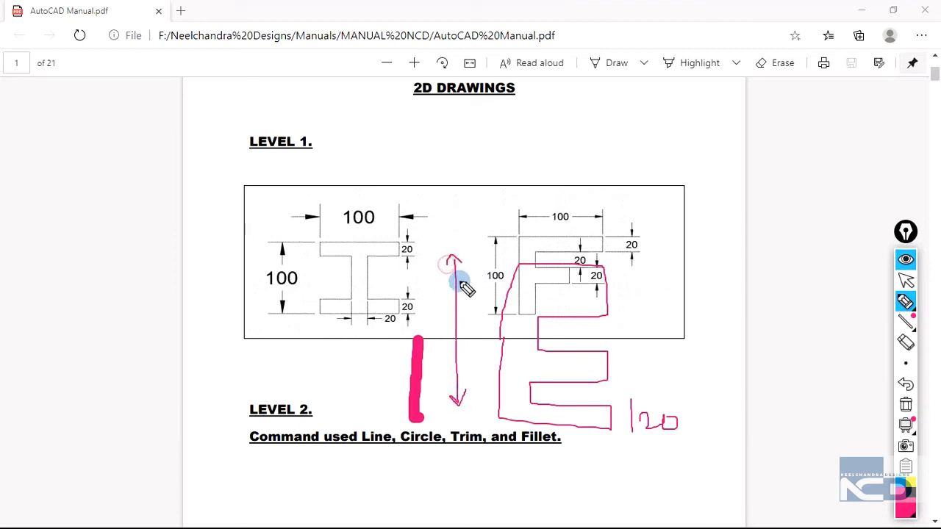
mouse_move(527, 234)
left_mouse_down()
mouse_move(607, 234)
mouse_move(591, 244)
left_mouse_up()
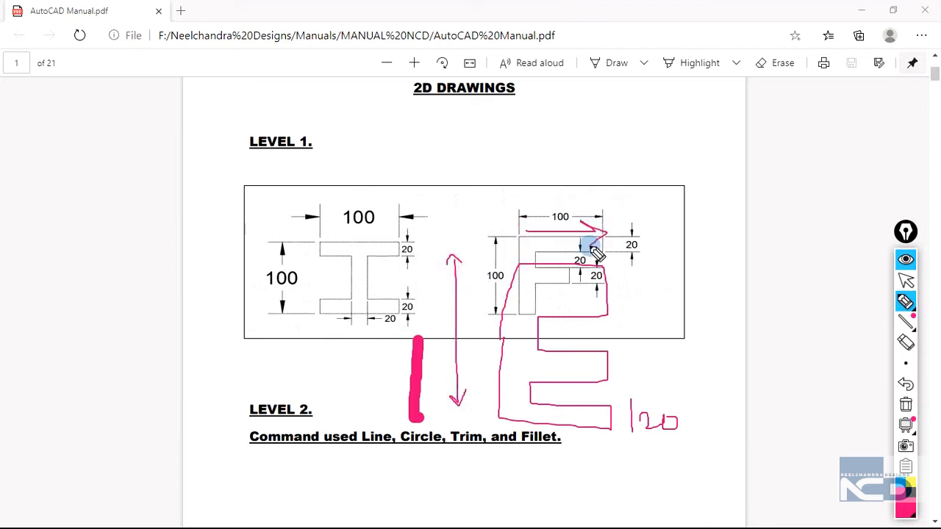
- Complete the horizontal arrow above the F with a left arrowhead, and mark both the horizontal and vertical arrows 100
left_click_drag(528, 217, 531, 248)
left_click_drag(550, 176, 589, 184)
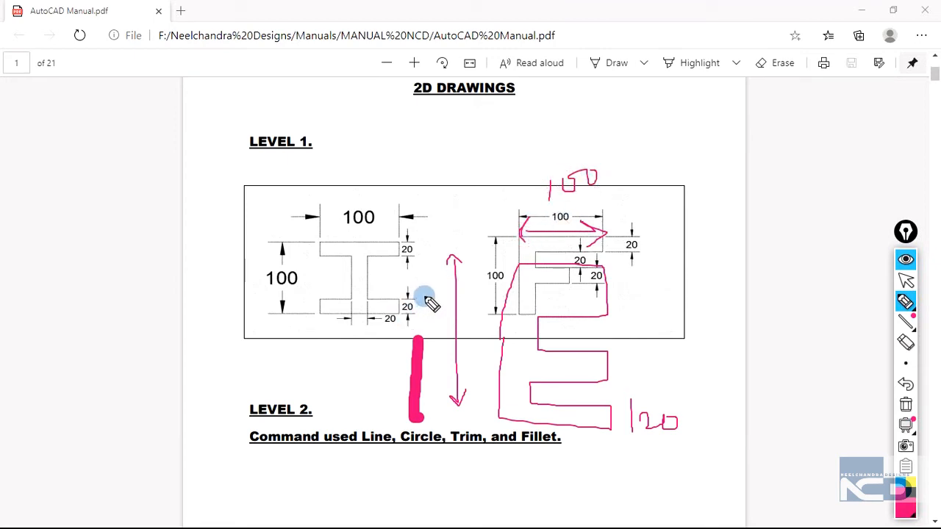
mouse_move(405, 287)
left_mouse_down()
mouse_move(409, 310)
mouse_move(445, 267)
left_mouse_up()
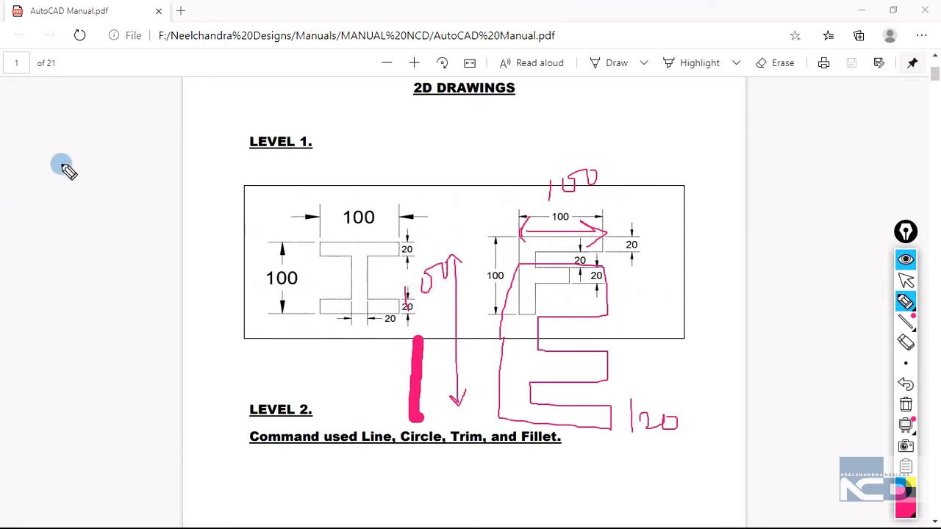
- Sketch outlined block letters H and X left of the page, M and N at its right edge, and A above the I drawing
mouse_move(63, 135)
left_mouse_down()
mouse_move(62, 236)
mouse_move(86, 191)
mouse_move(114, 201)
mouse_move(126, 243)
mouse_move(144, 174)
mouse_move(144, 127)
mouse_move(95, 161)
mouse_move(87, 122)
mouse_move(59, 137)
left_mouse_up()
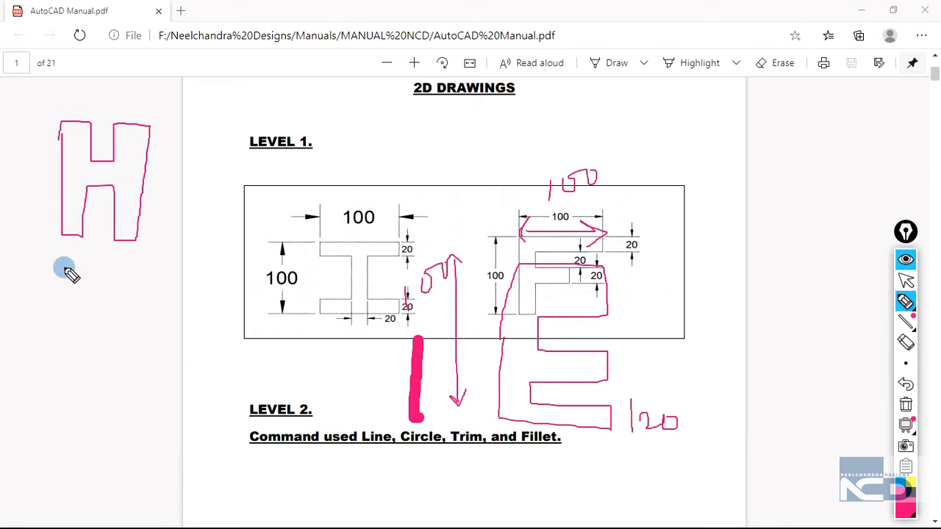
mouse_move(51, 274)
left_mouse_down()
mouse_move(90, 307)
mouse_move(108, 286)
mouse_move(151, 273)
mouse_move(109, 331)
mouse_move(148, 389)
mouse_move(108, 387)
mouse_move(84, 346)
mouse_move(45, 404)
mouse_move(31, 378)
mouse_move(63, 330)
mouse_move(46, 272)
left_mouse_up()
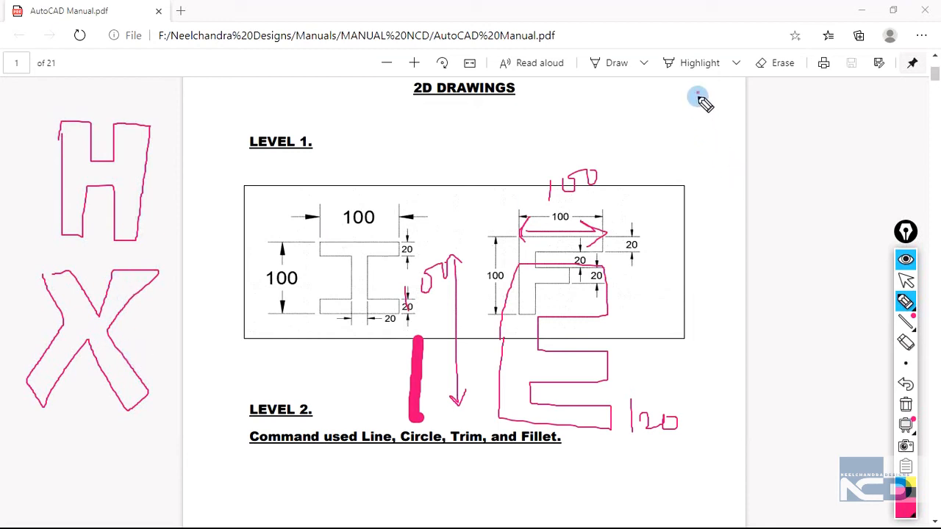
mouse_move(698, 93)
left_mouse_down()
mouse_move(706, 208)
mouse_move(725, 143)
mouse_move(792, 181)
mouse_move(811, 216)
mouse_move(817, 80)
mouse_move(760, 116)
mouse_move(721, 86)
mouse_move(698, 90)
left_mouse_up()
mouse_move(714, 248)
left_mouse_down()
mouse_move(711, 371)
mouse_move(746, 307)
mouse_move(803, 365)
mouse_move(792, 245)
mouse_move(773, 297)
mouse_move(730, 240)
left_mouse_up()
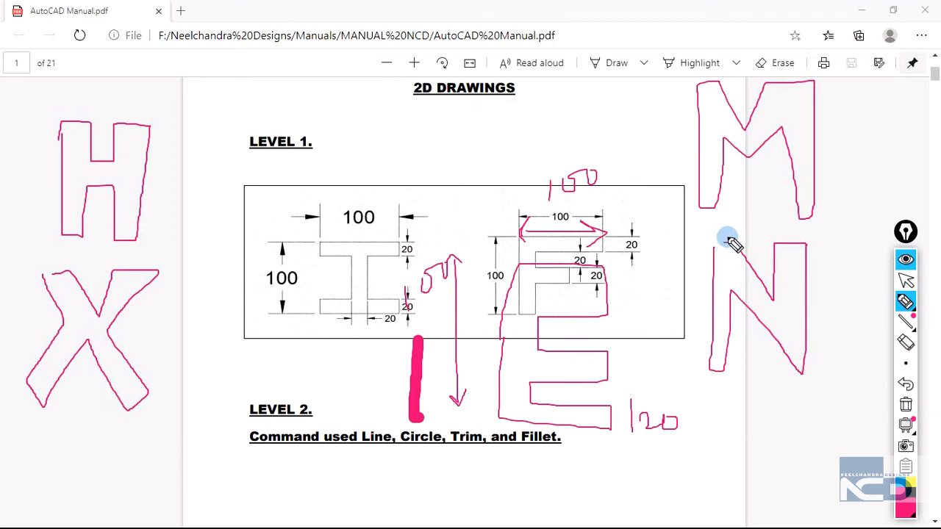
mouse_move(356, 109)
left_mouse_down()
mouse_move(373, 110)
mouse_move(414, 218)
mouse_move(351, 159)
mouse_move(328, 214)
mouse_move(343, 110)
mouse_move(363, 126)
mouse_move(358, 141)
mouse_move(353, 125)
left_mouse_up()
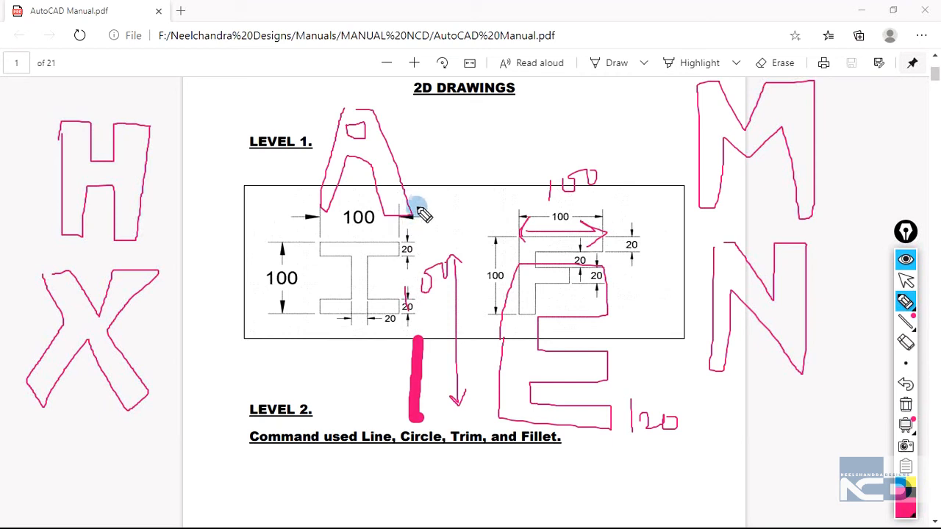